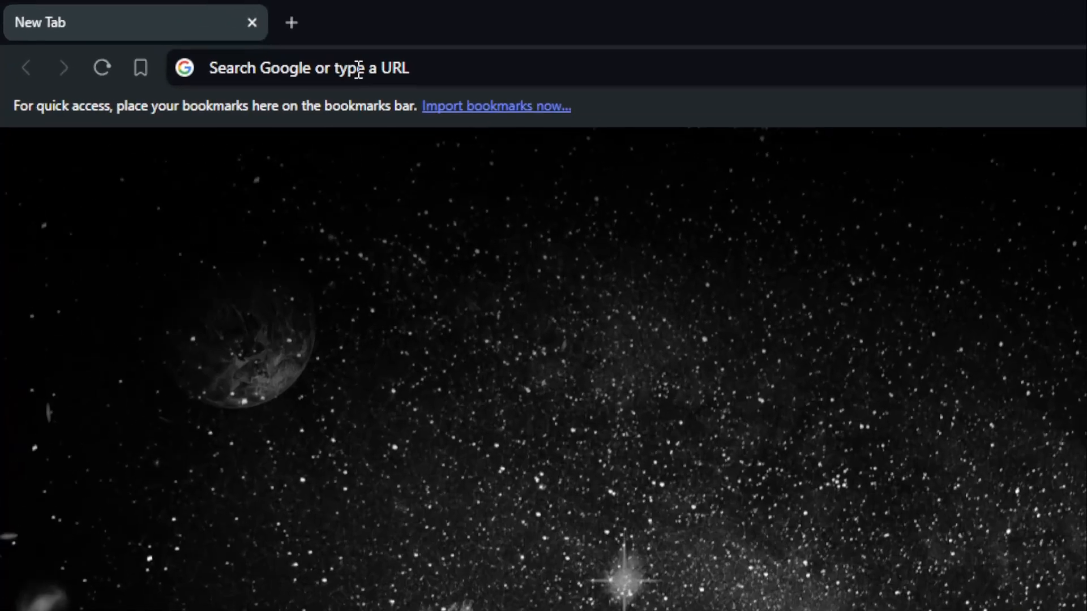
# - Open the notion.com website in the browser
pyautogui.click(180, 35)
pyautogui.write('n')
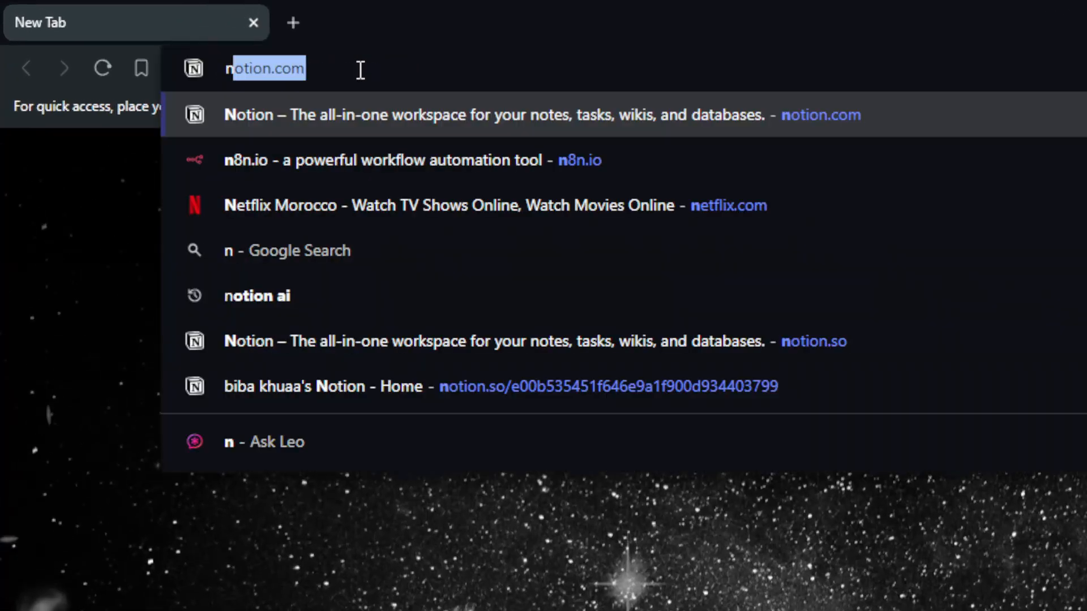
pyautogui.write('otion.com')
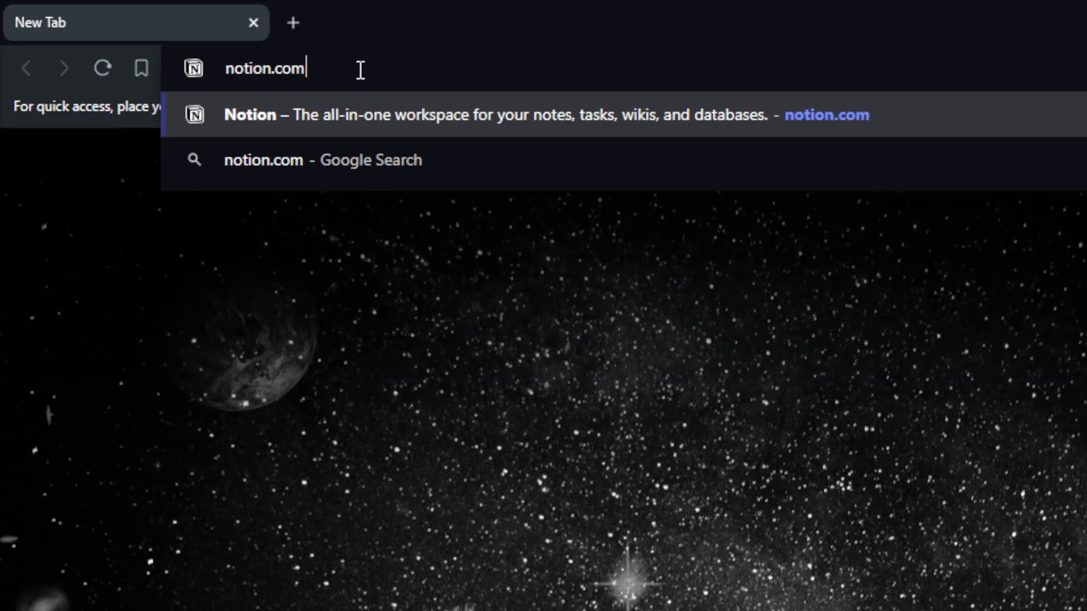
pyautogui.press('Return')
# - Load the Notion website in a private browser window, view its account sign-up page, and close that window
pyautogui.hotkey('ctrl', 'shift', 'n')
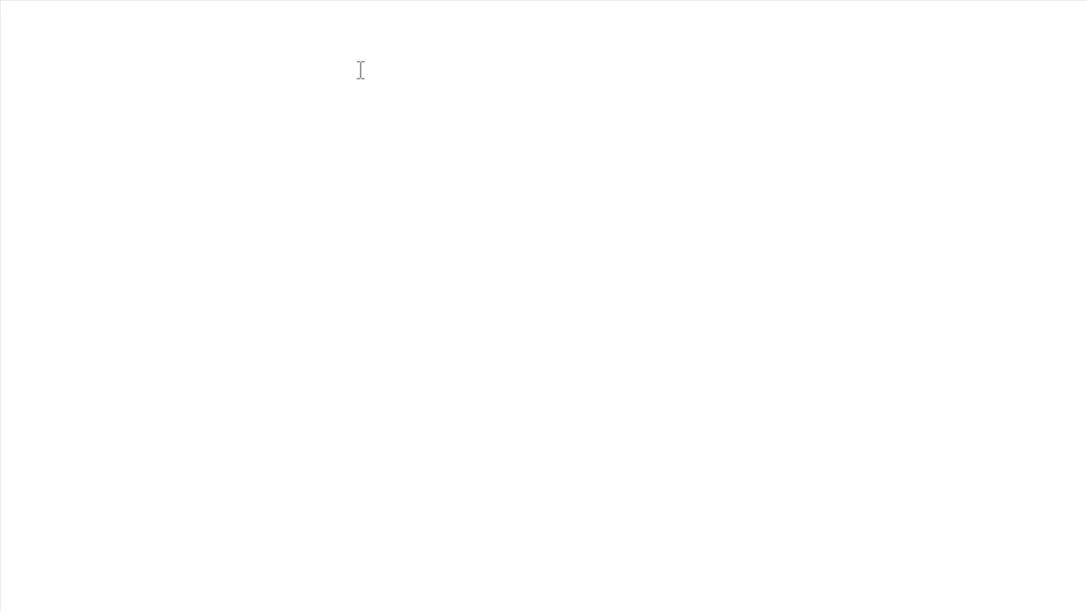
pyautogui.write('no')
pyautogui.press('Return')
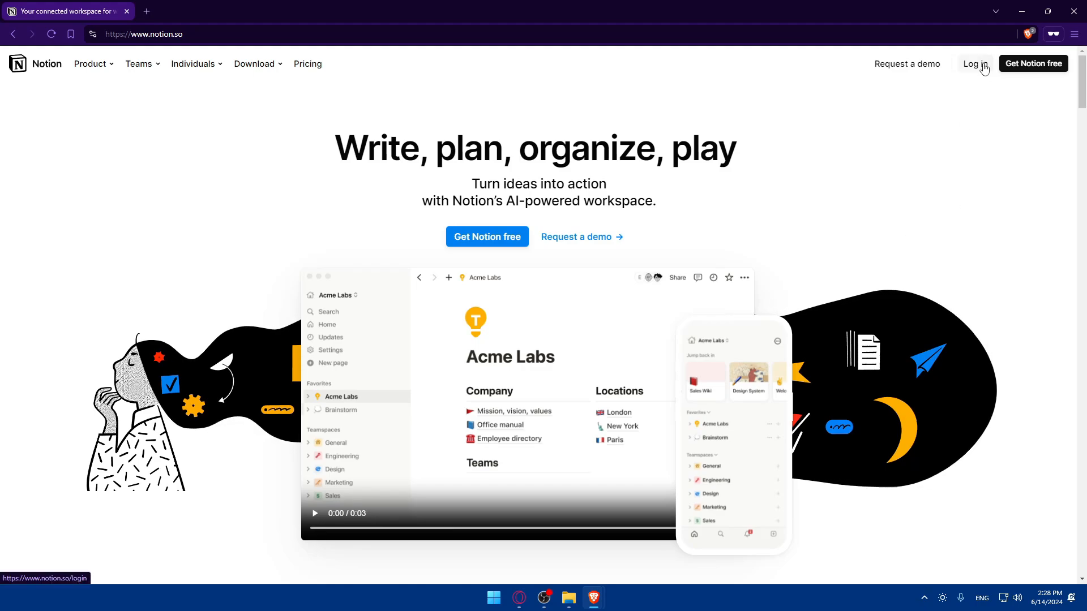
pyautogui.click(1029, 70)
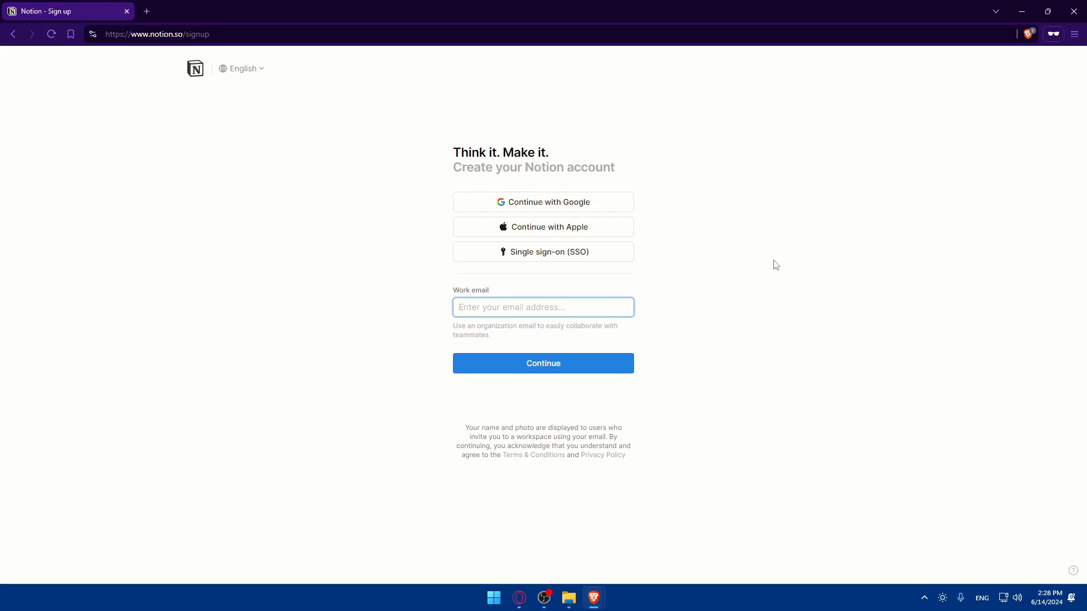
pyautogui.click(1066, 8)
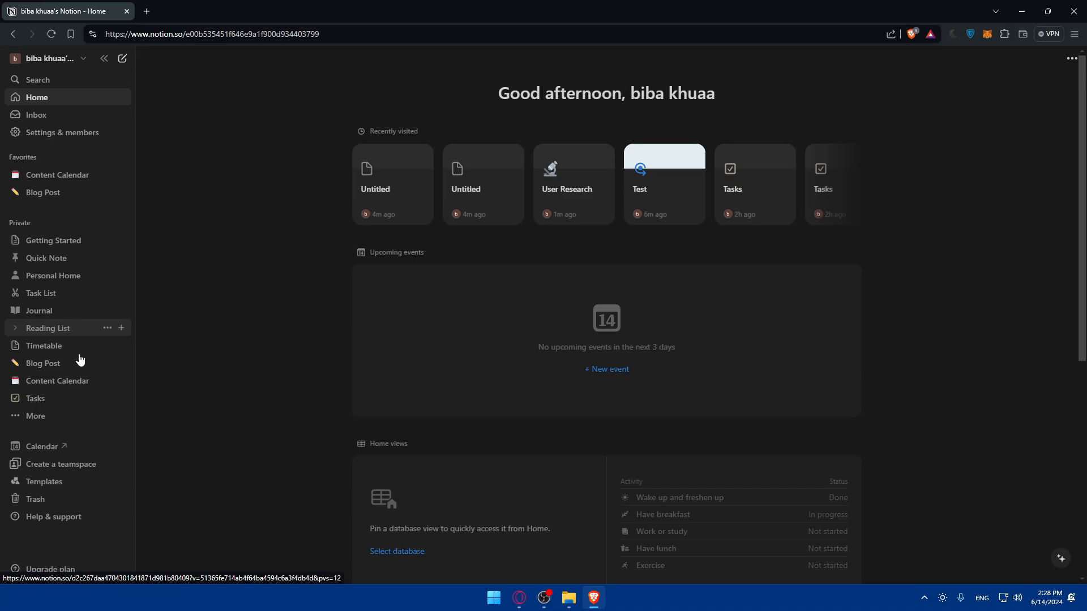
# - Show the full list of private pages, view the Test page, and open the User Research database
pyautogui.click(58, 417)
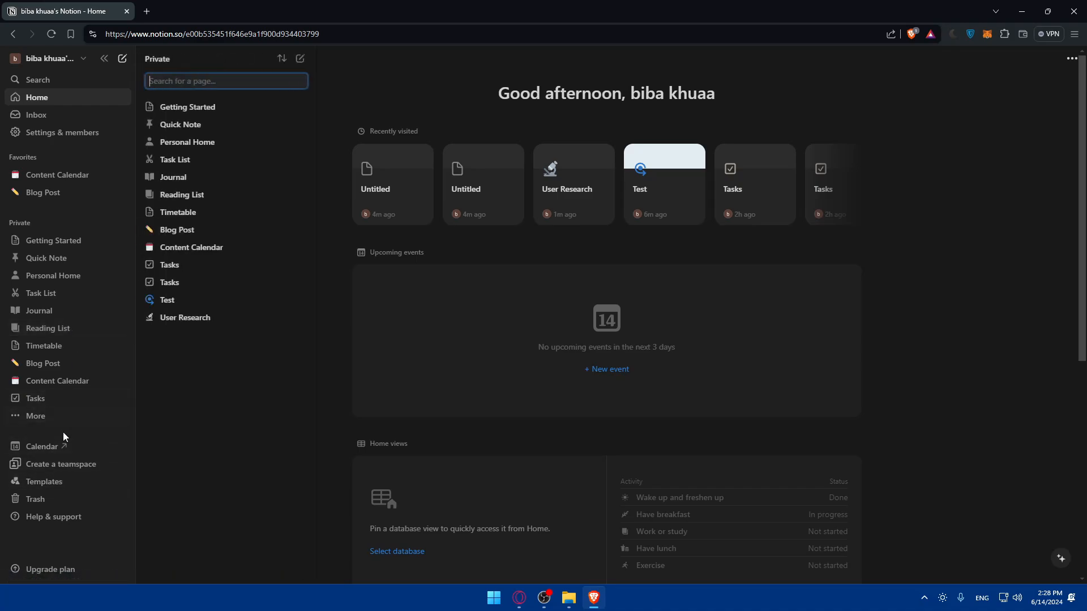
pyautogui.click(178, 304)
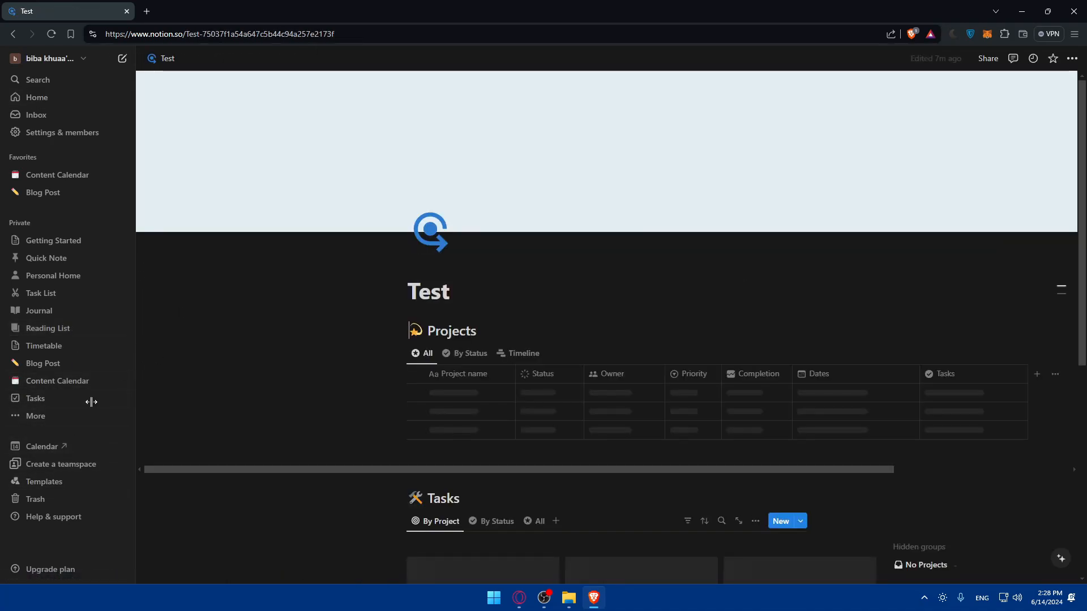
pyautogui.click(114, 410)
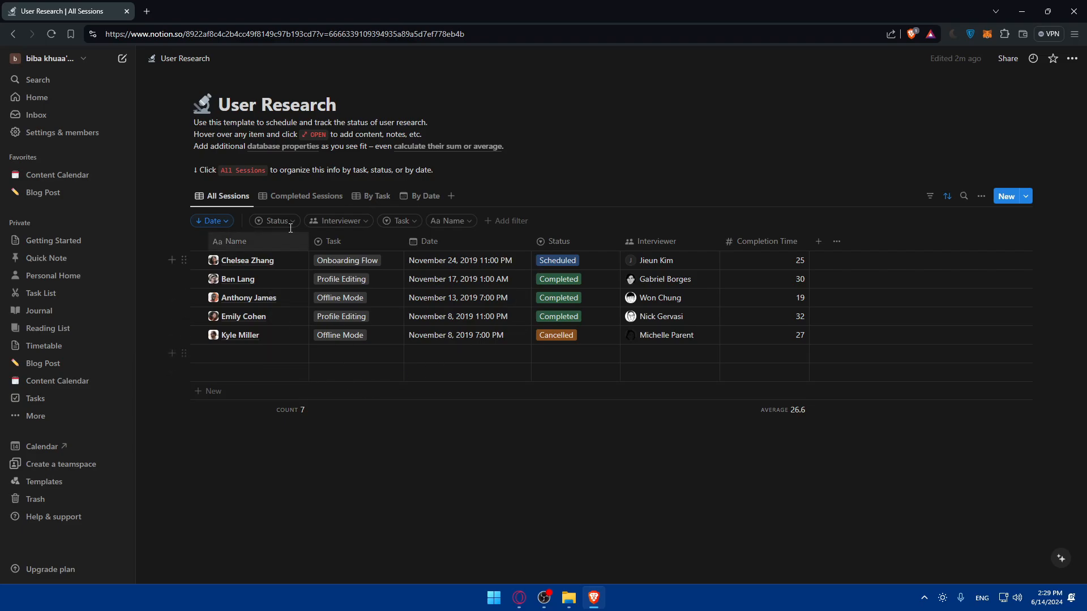
# - Add four empty rows at the end of the User Research table
pyautogui.click(199, 396)
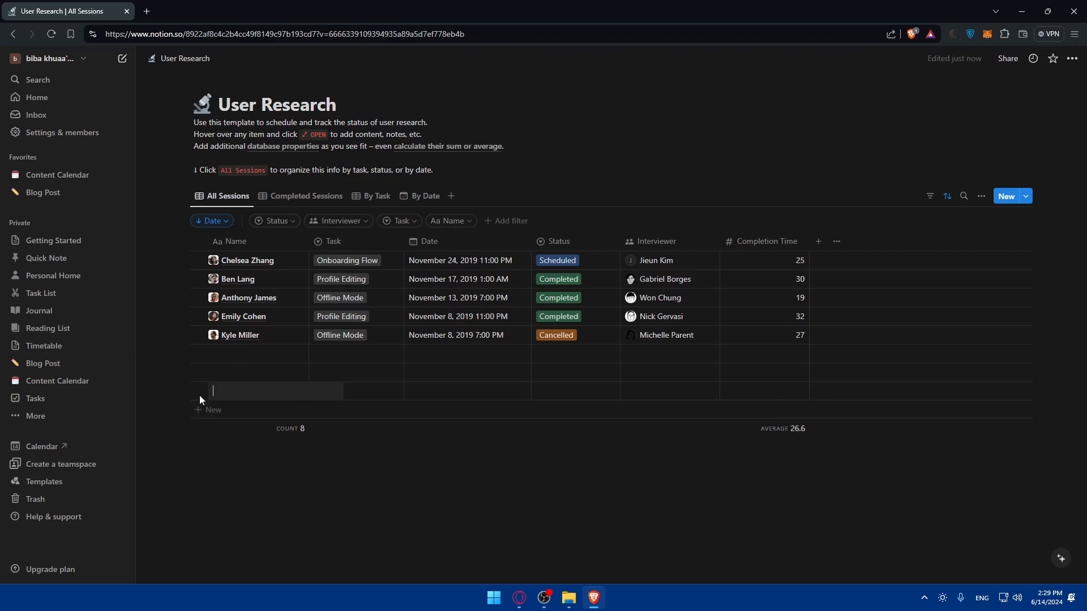
pyautogui.click(200, 415)
pyautogui.click(200, 431)
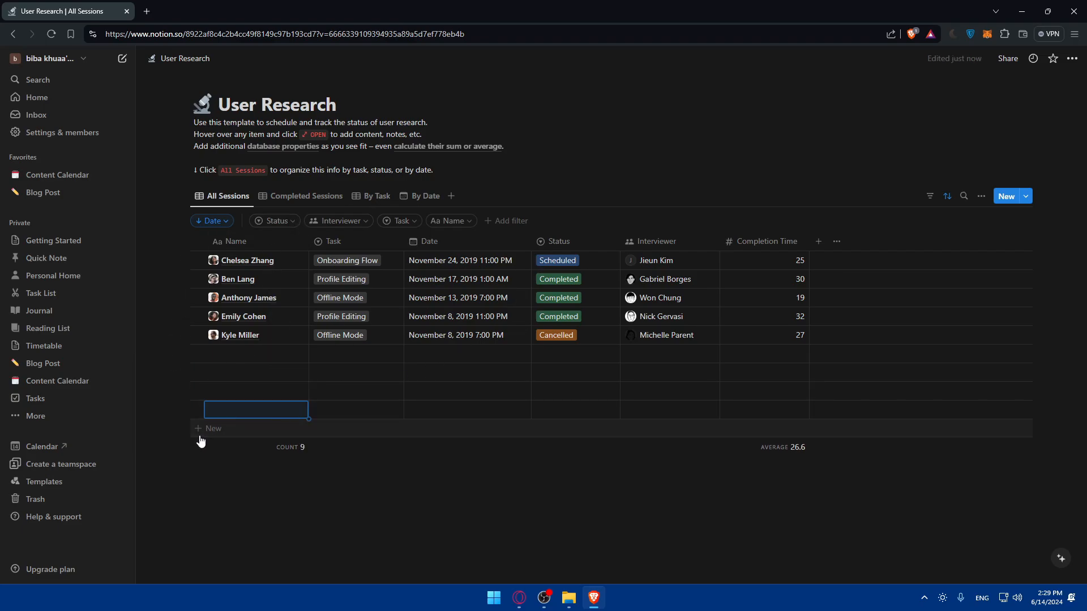
pyautogui.click(199, 447)
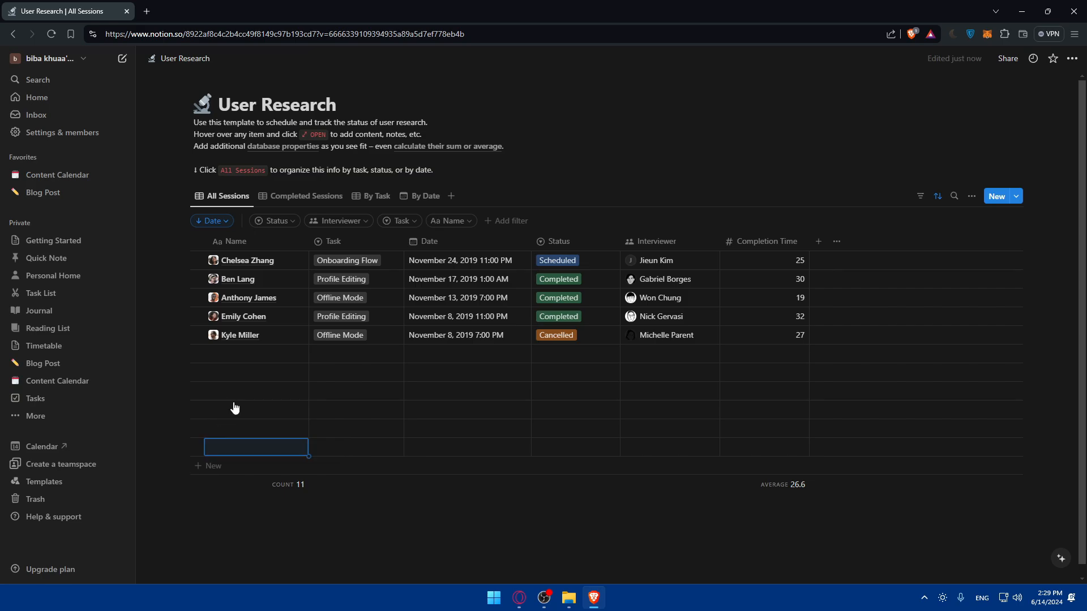
# - View the third empty row as a page beside the table, close it, and look at the fourth empty row's Task options
pyautogui.click(216, 389)
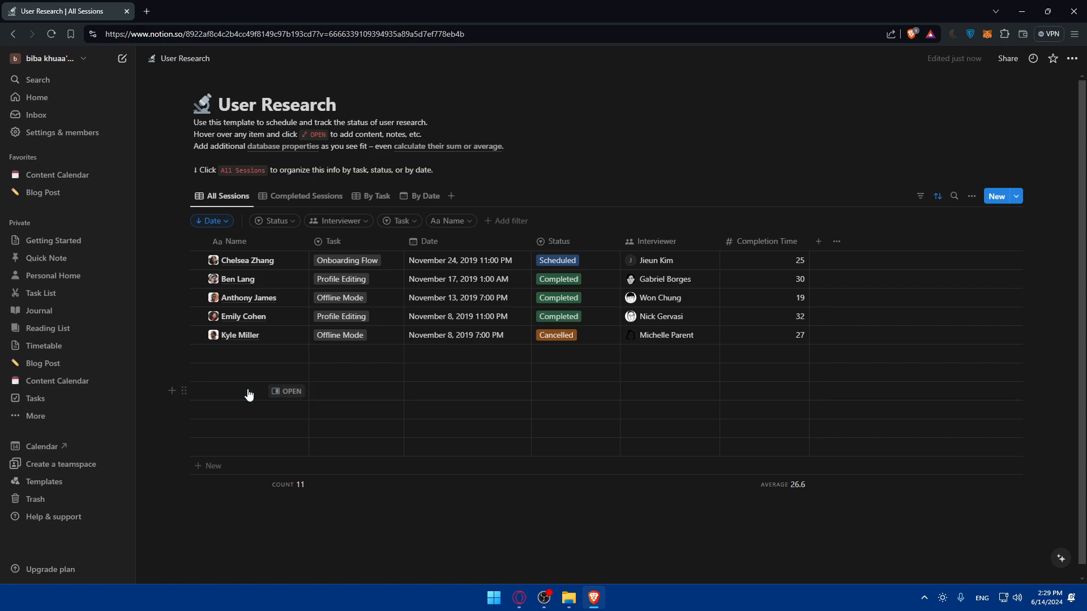
pyautogui.click(292, 392)
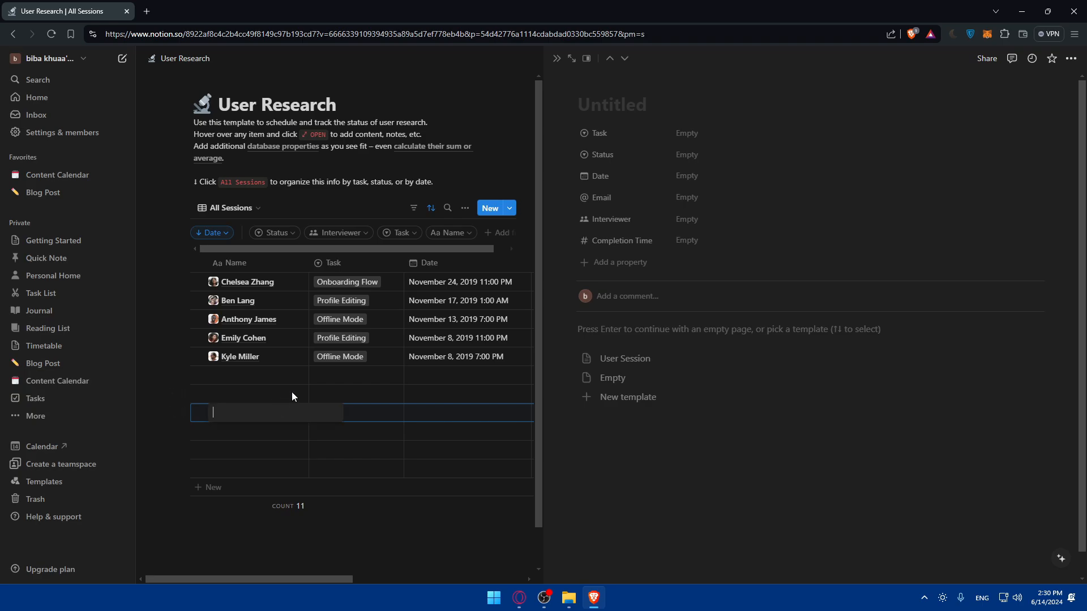
pyautogui.click(342, 379)
pyautogui.press('Escape')
pyautogui.click(241, 449)
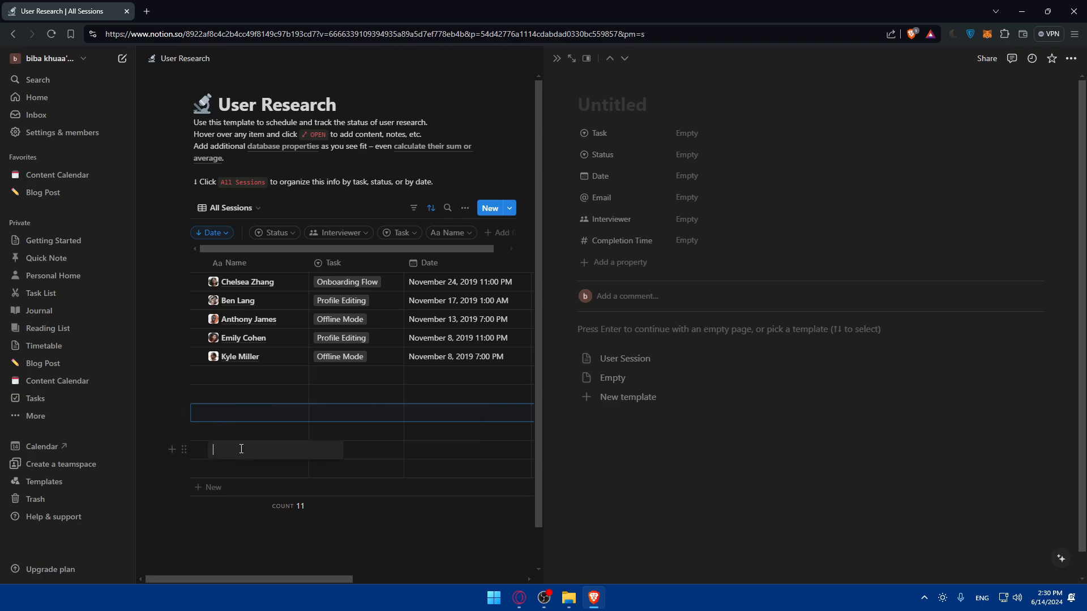
pyautogui.click(229, 432)
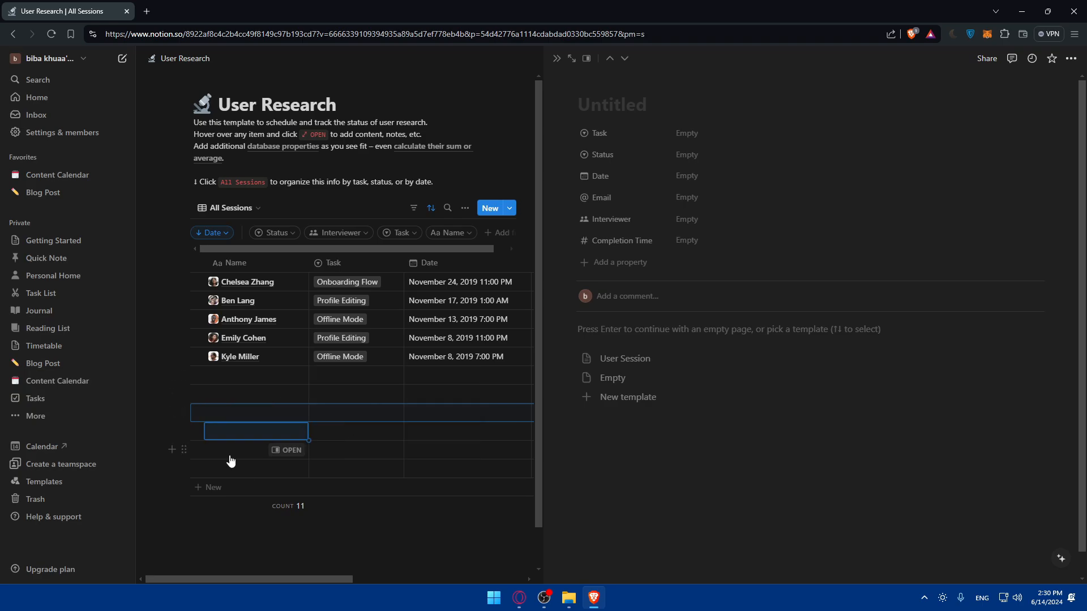
pyautogui.click(556, 58)
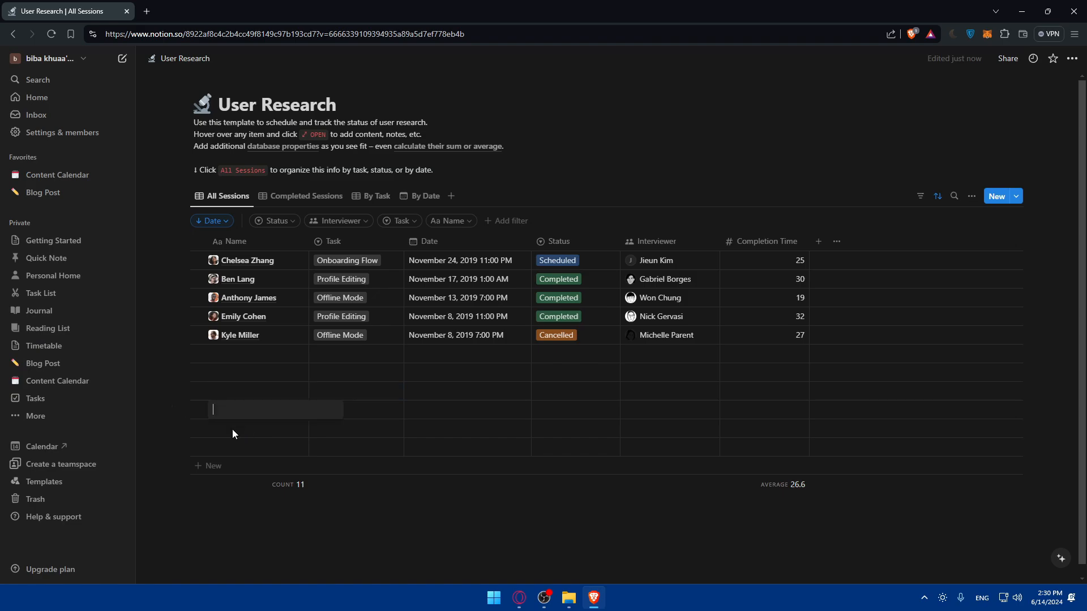
pyautogui.click(352, 417)
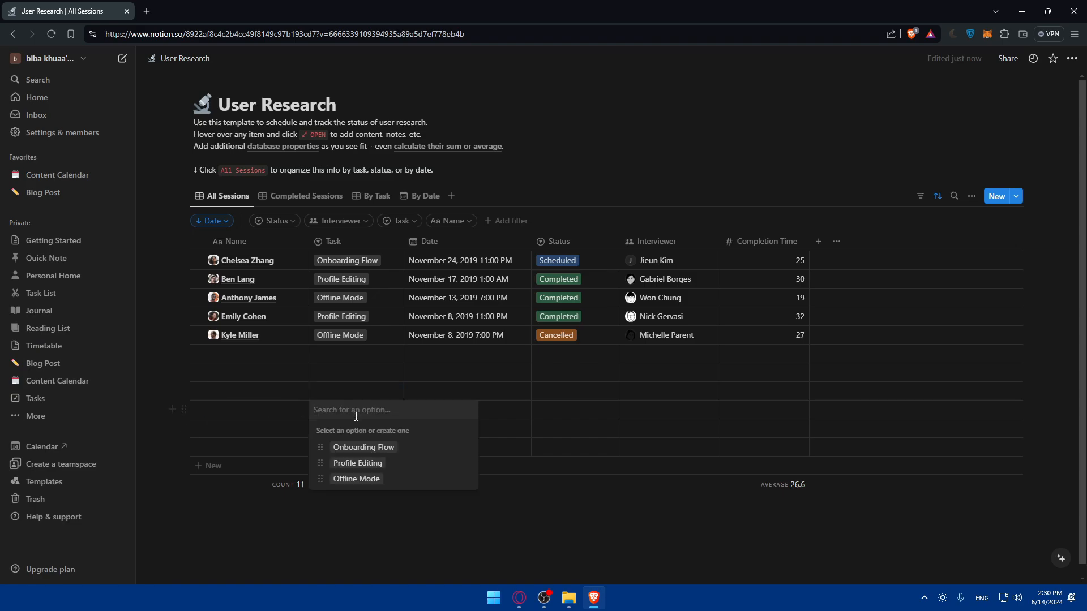
pyautogui.click(270, 443)
# - Add two more empty rows to the end of the table and open the calculation options below it
pyautogui.click(218, 466)
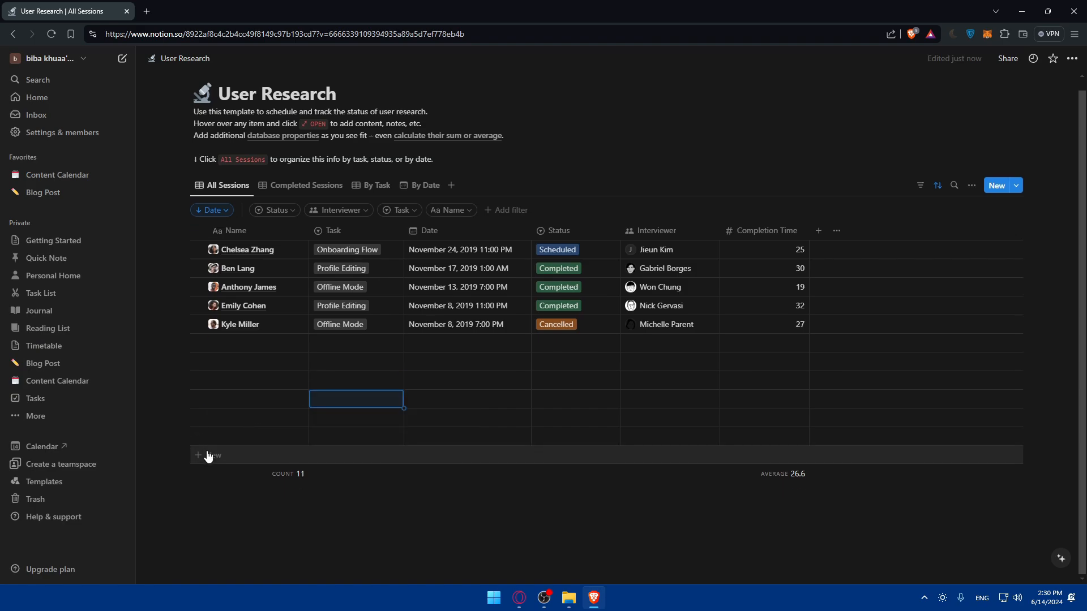
pyautogui.click(196, 478)
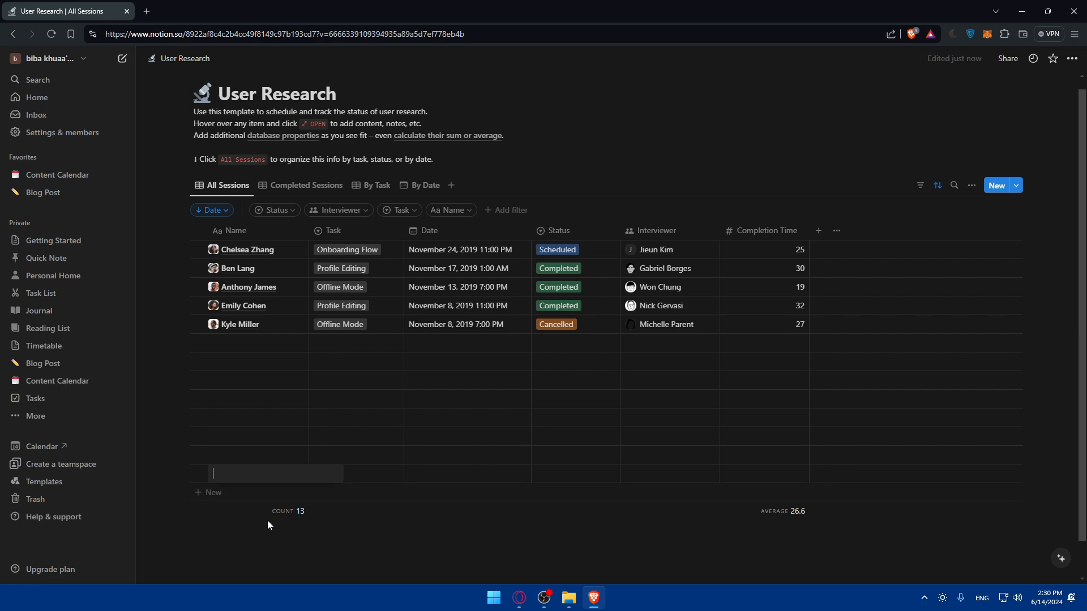
pyautogui.click(291, 512)
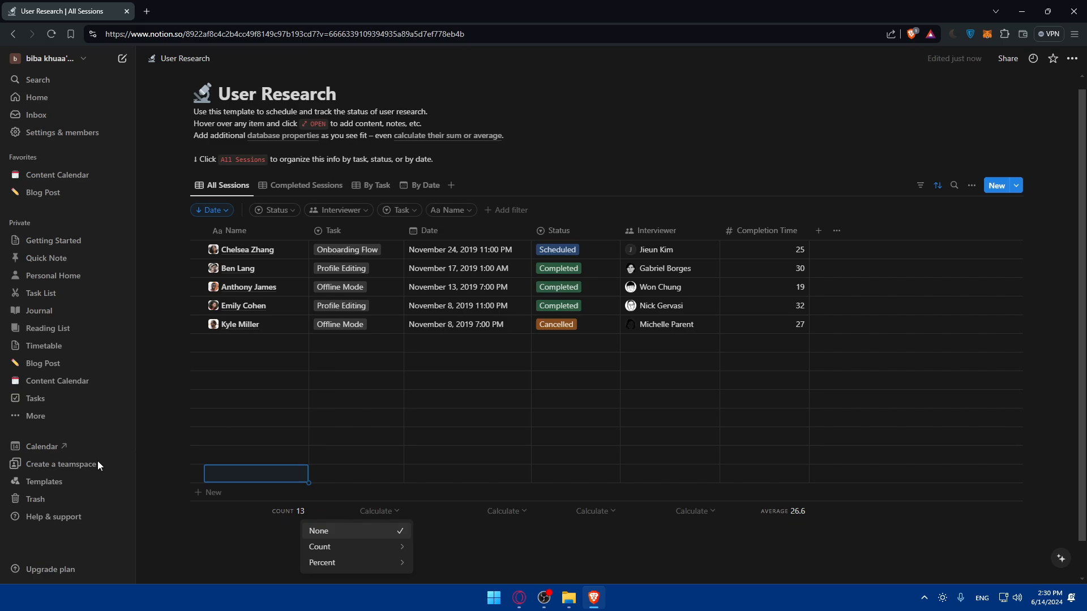
# - Search the Notion templates for "databas", then leave the template gallery
pyautogui.click(51, 488)
pyautogui.click(45, 482)
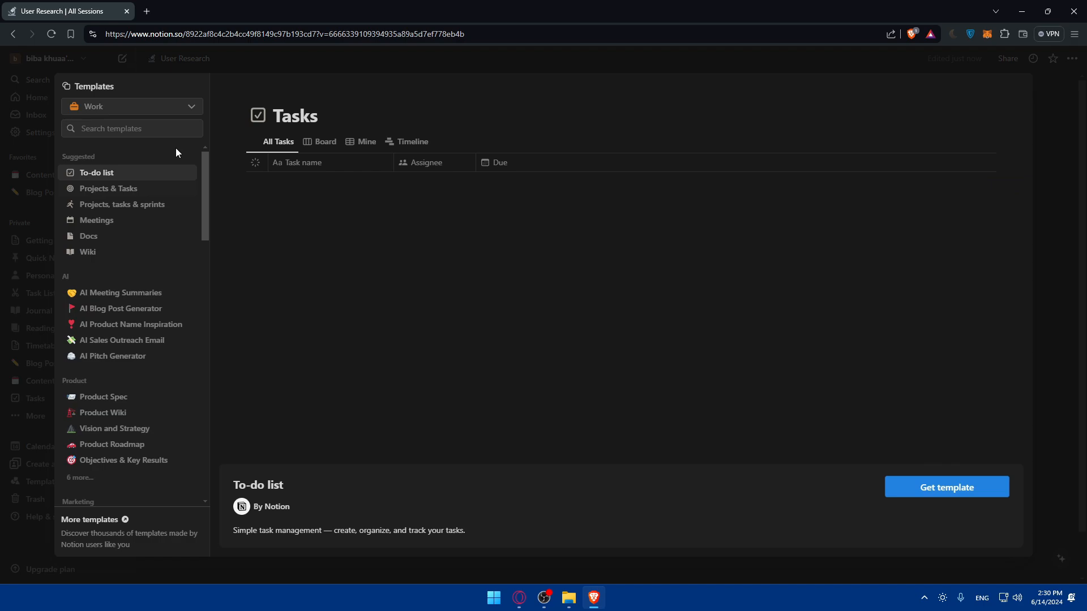
pyautogui.click(135, 130)
pyautogui.write('da')
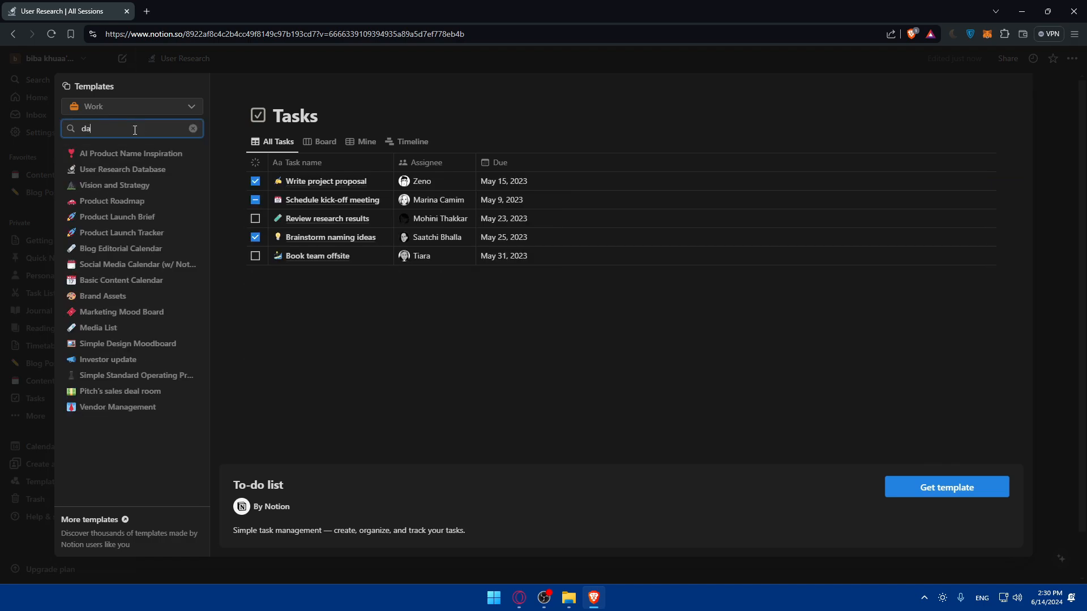
pyautogui.write('tabas')
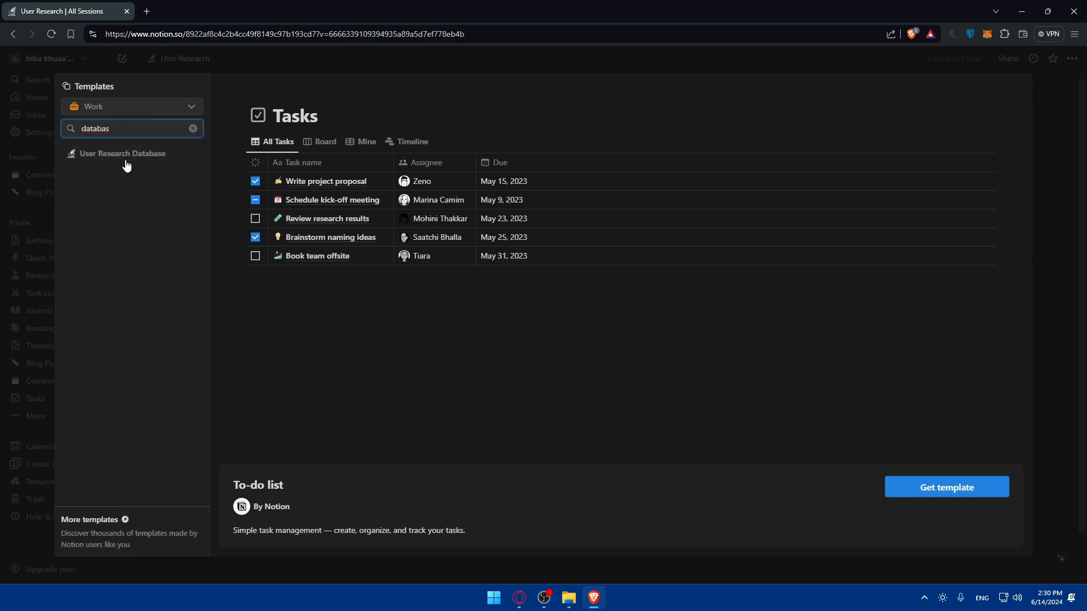
pyautogui.press('Escape')
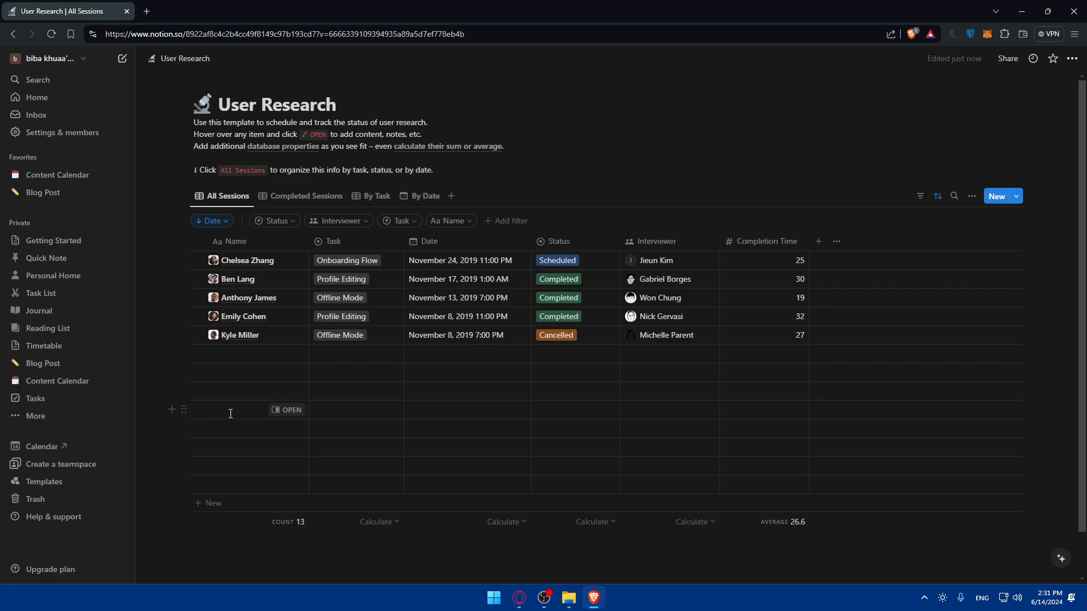
# - Name the fourth empty row "dgsdg" and create the Task option "dgsd" for it
pyautogui.click(230, 414)
pyautogui.write('dgsdg')
pyautogui.press('Return')
pyautogui.click(317, 410)
pyautogui.write('dgsd')
pyautogui.click(357, 449)
# - Set the dgsdg row's date to June 12, 2024 and its status to Scheduled
pyautogui.click(446, 412)
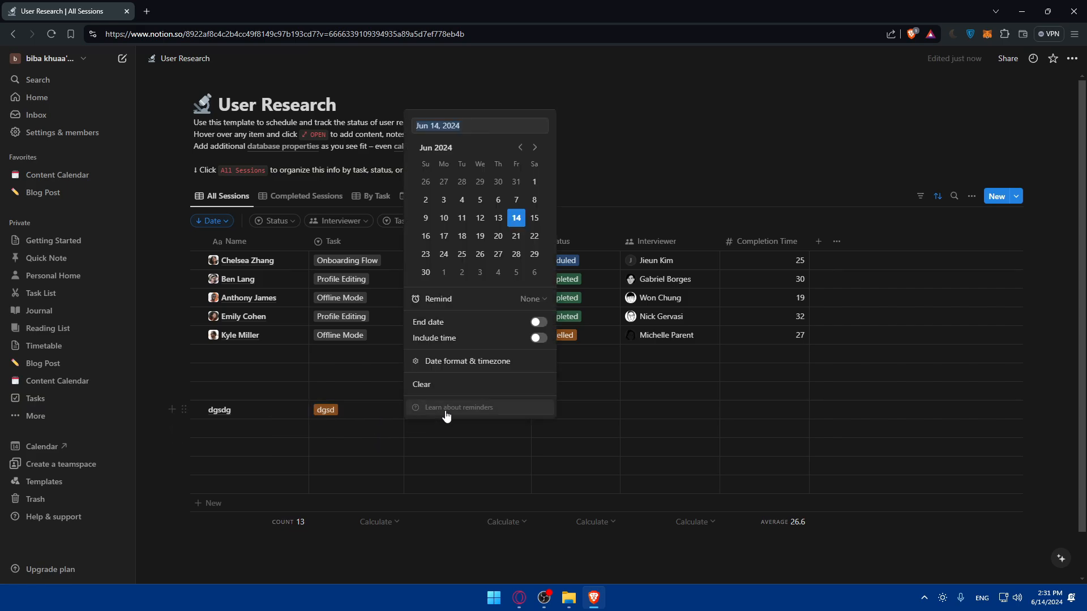
pyautogui.click(480, 218)
pyautogui.click(589, 403)
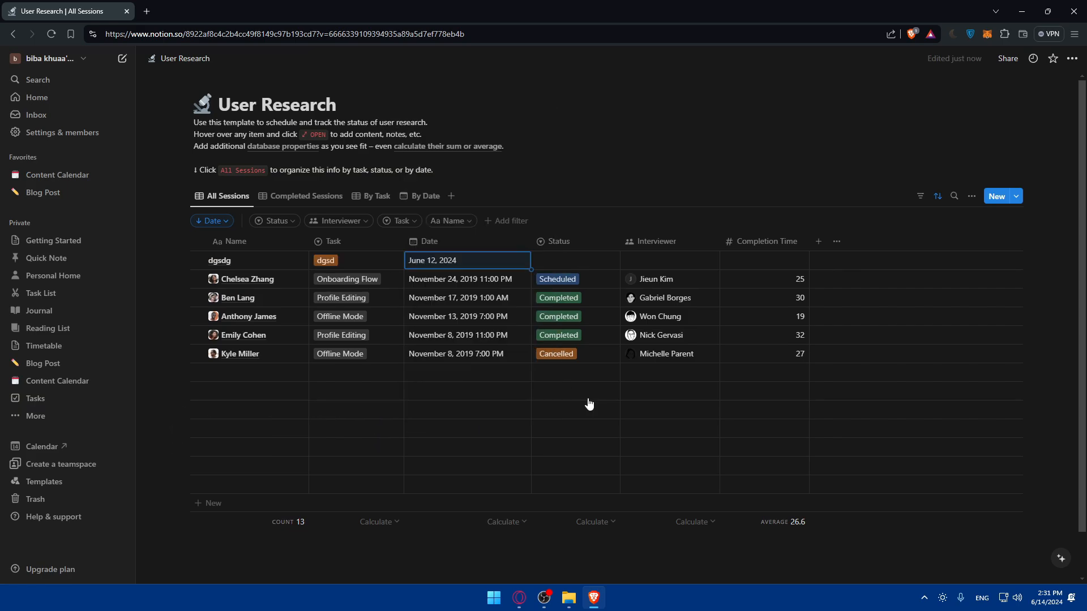
pyautogui.click(573, 262)
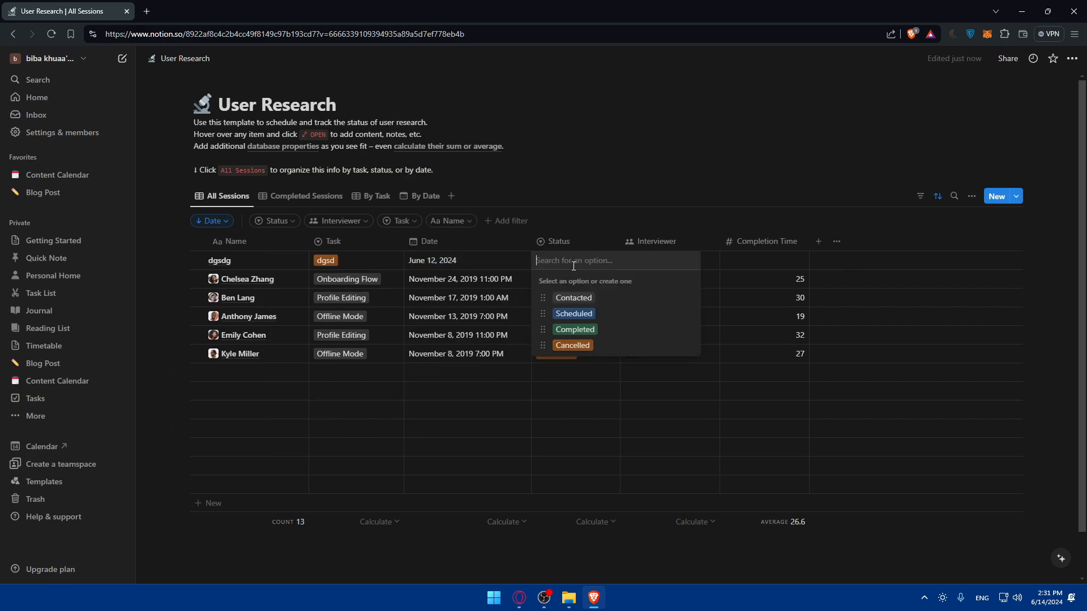
pyautogui.click(574, 313)
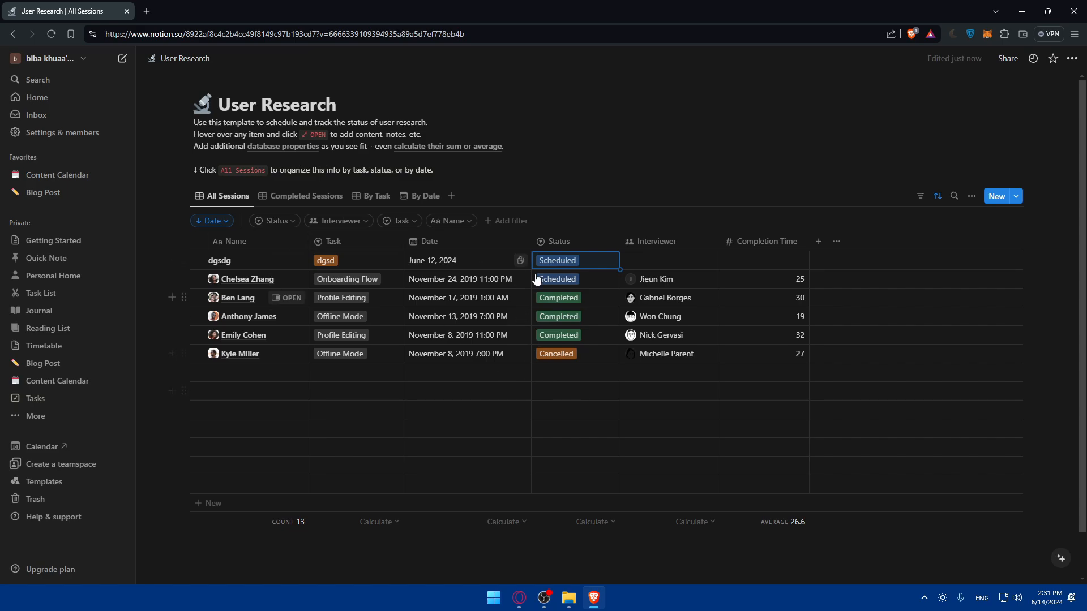
# - Change the table's sort property from Date to Name, keeping the descending order
pyautogui.click(213, 224)
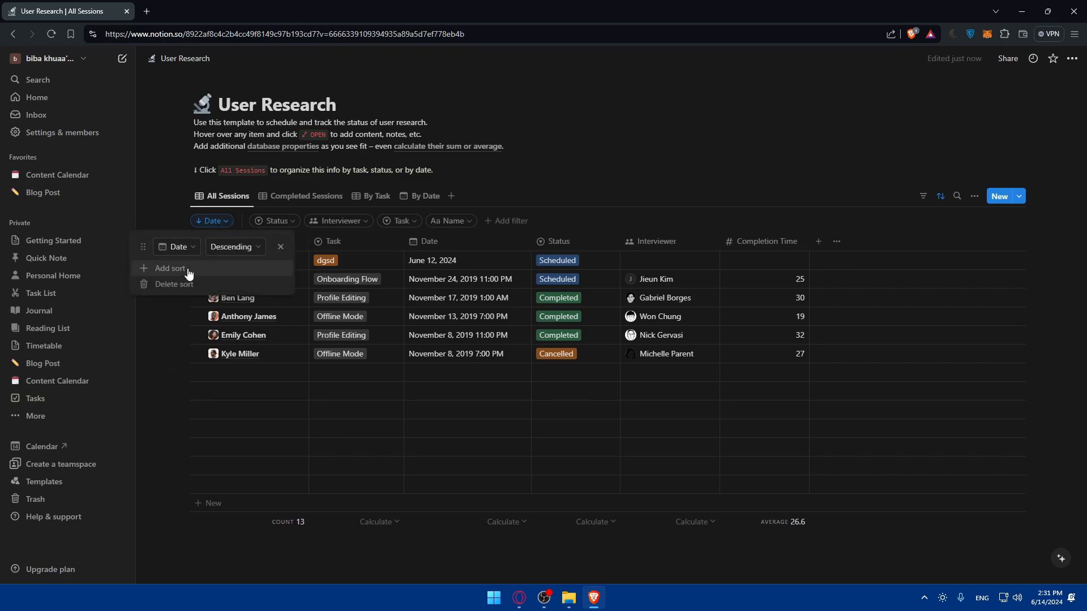
pyautogui.click(178, 249)
pyautogui.click(170, 293)
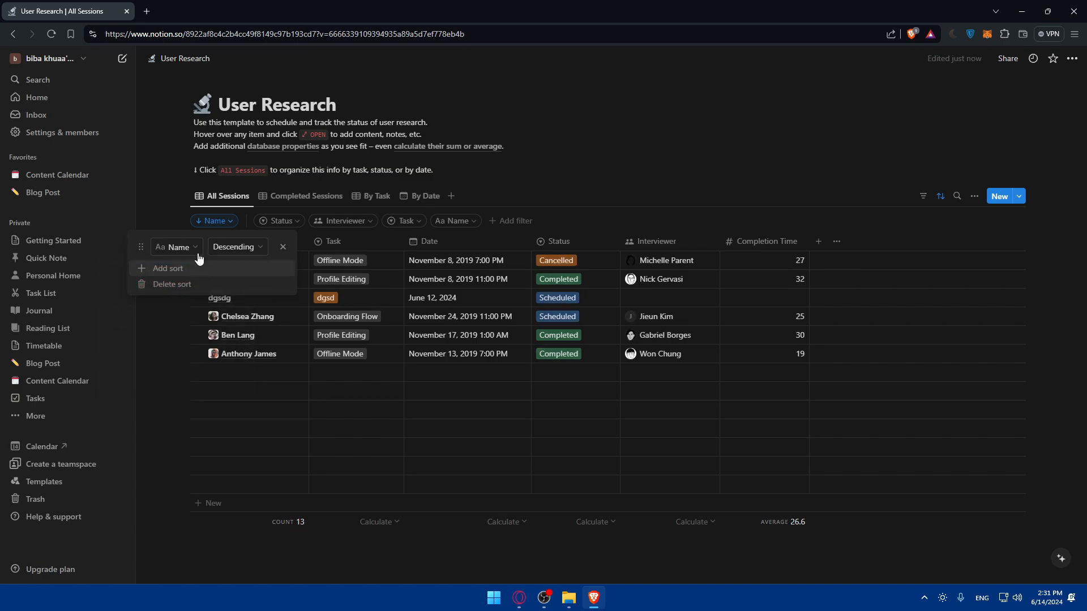
pyautogui.click(170, 336)
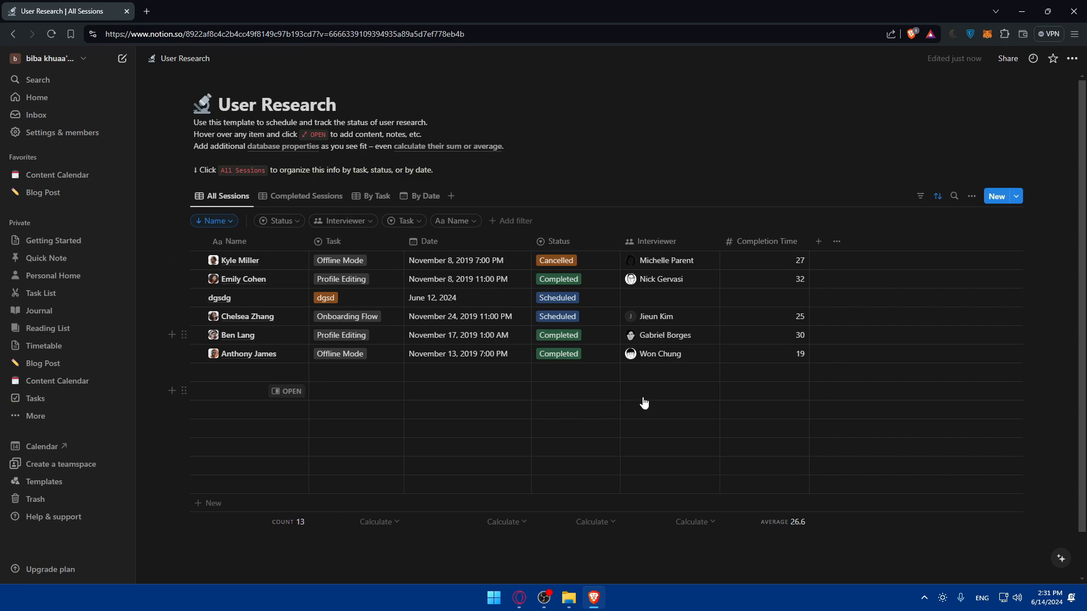
# - Assign the listed workspace member as interviewer of the dgsdg row and set its completion time to 11
pyautogui.click(652, 298)
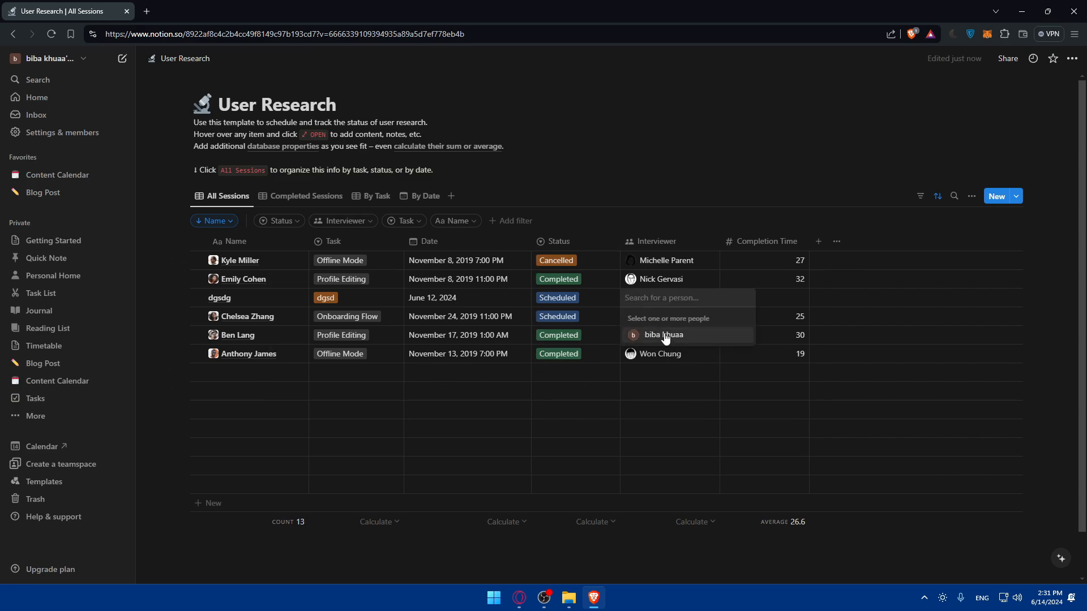
pyautogui.click(651, 401)
pyautogui.click(774, 304)
pyautogui.click(776, 301)
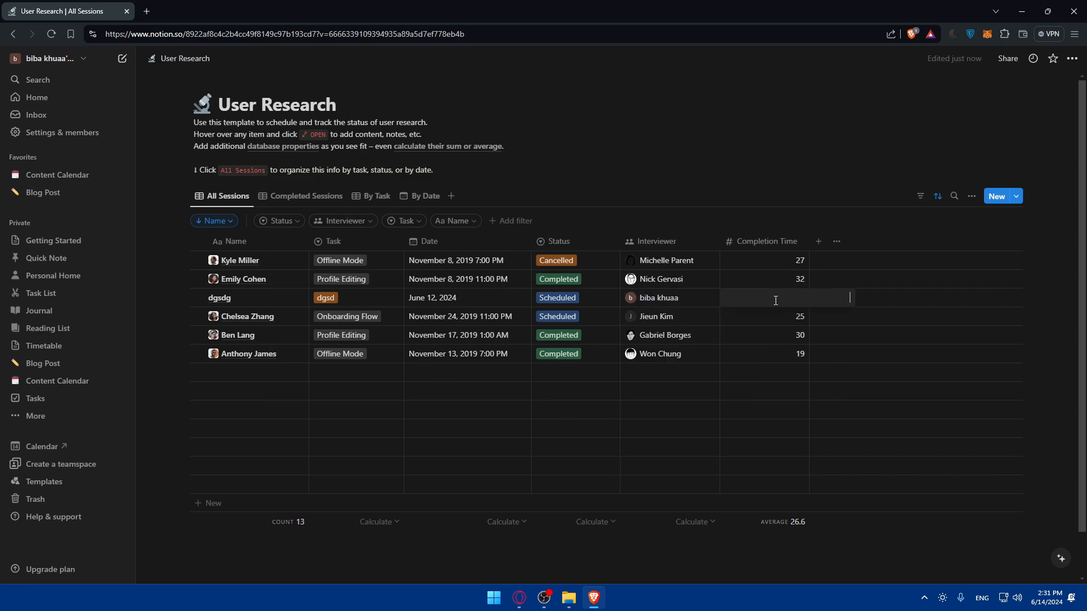
pyautogui.write('11')
pyautogui.press('Return')
pyautogui.press('Escape')
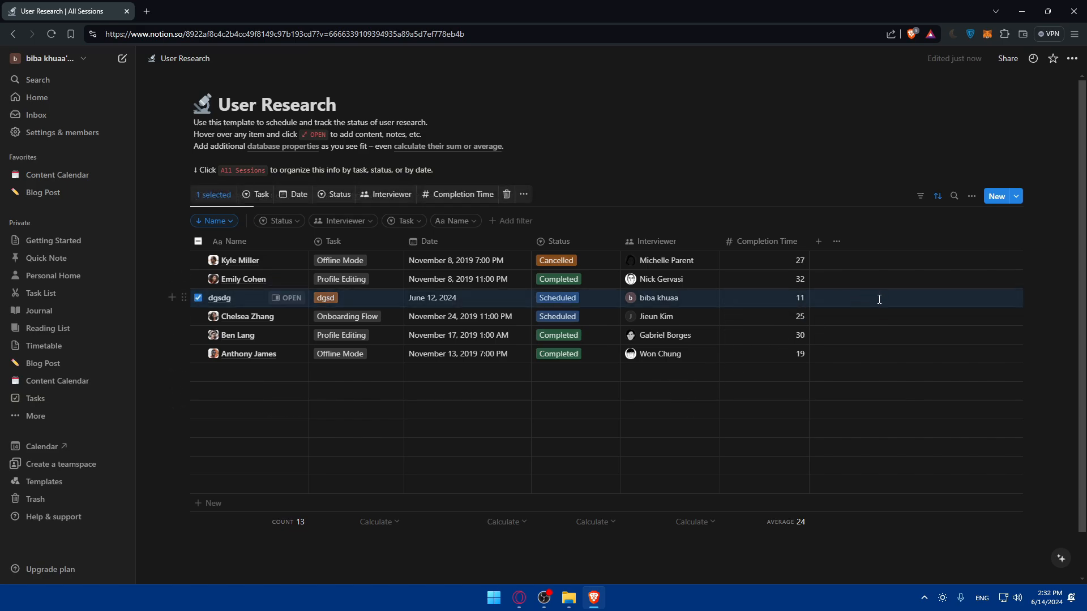
# - Add a new text property named "comm" to the User Research table
pyautogui.rightClick(860, 303)
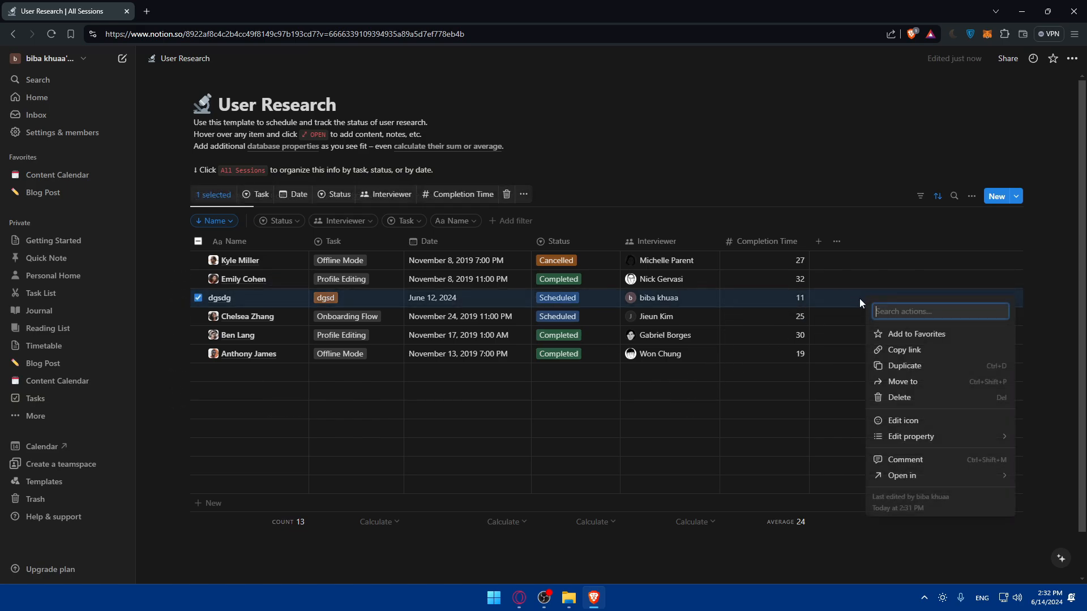
pyautogui.click(823, 241)
pyautogui.click(818, 242)
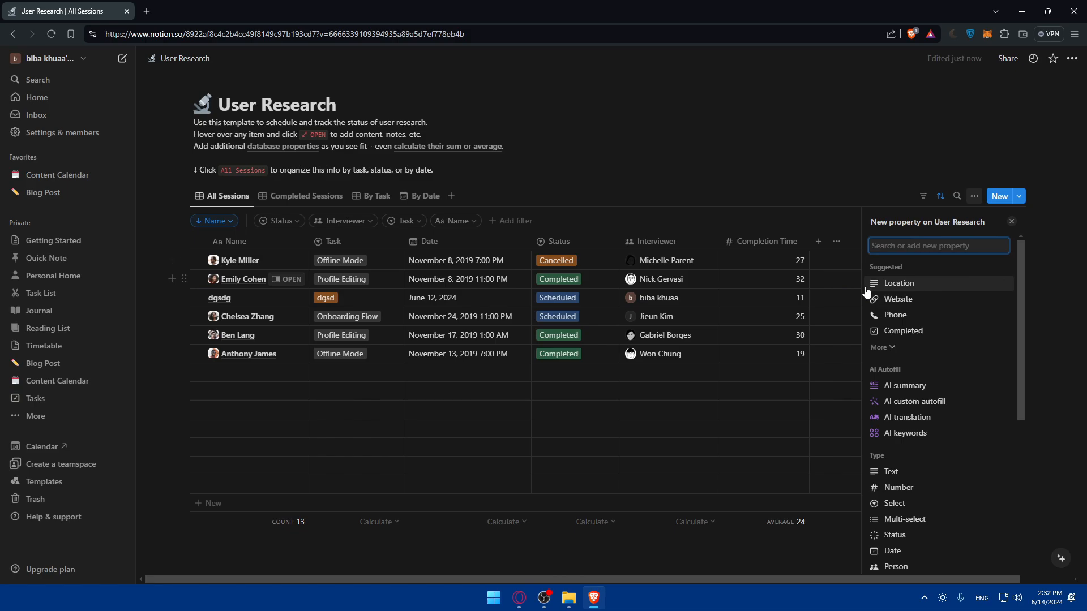
pyautogui.write('comm')
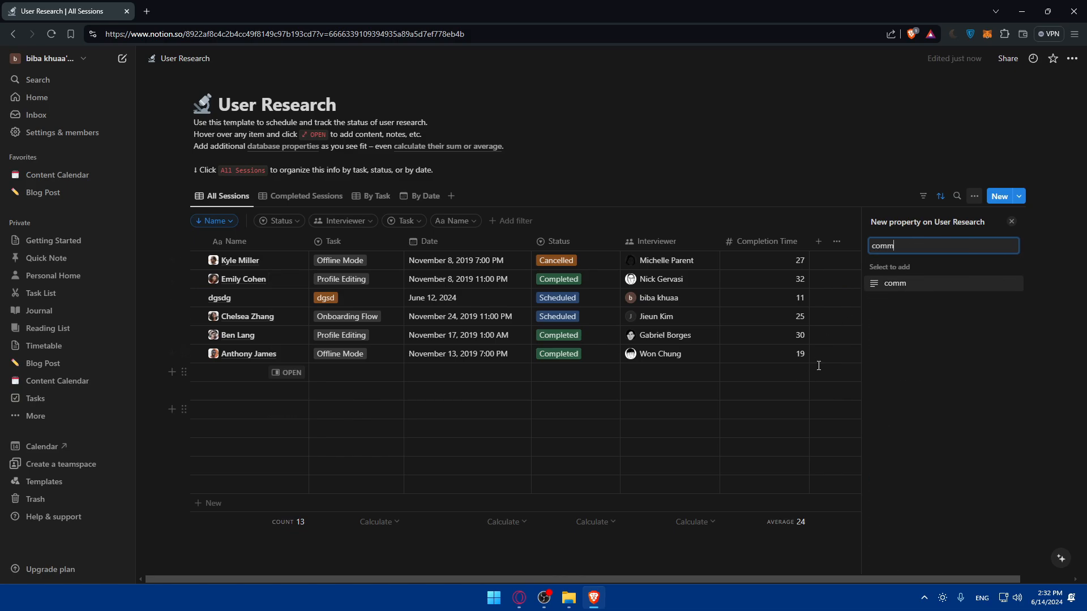
pyautogui.click(898, 286)
# - Enter "agsd" in the comm cell of the table's first row
pyautogui.click(814, 260)
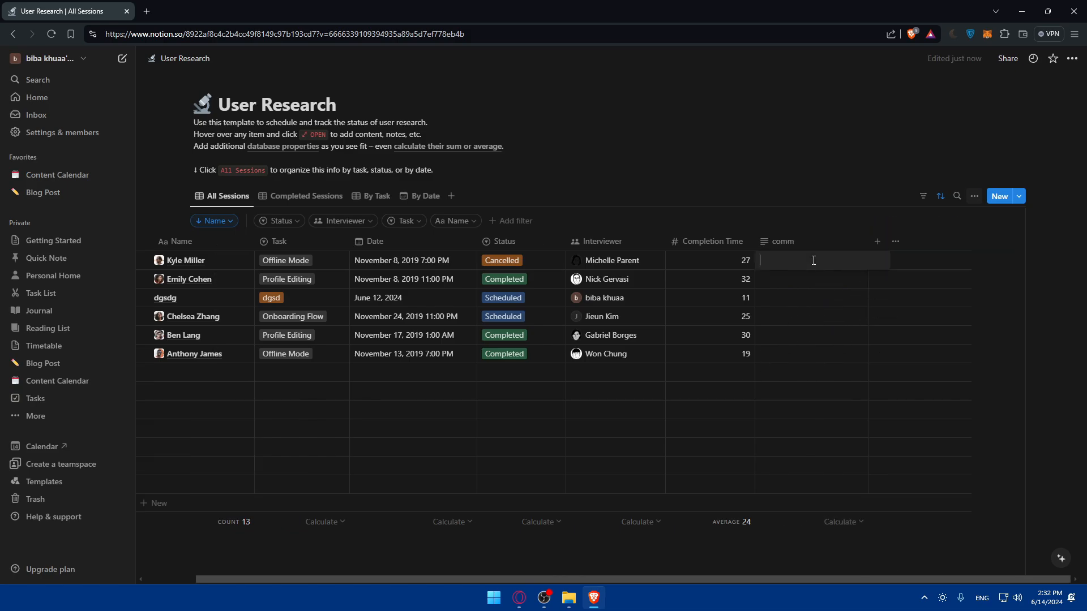
pyautogui.write('agsd')
pyautogui.press('Return')
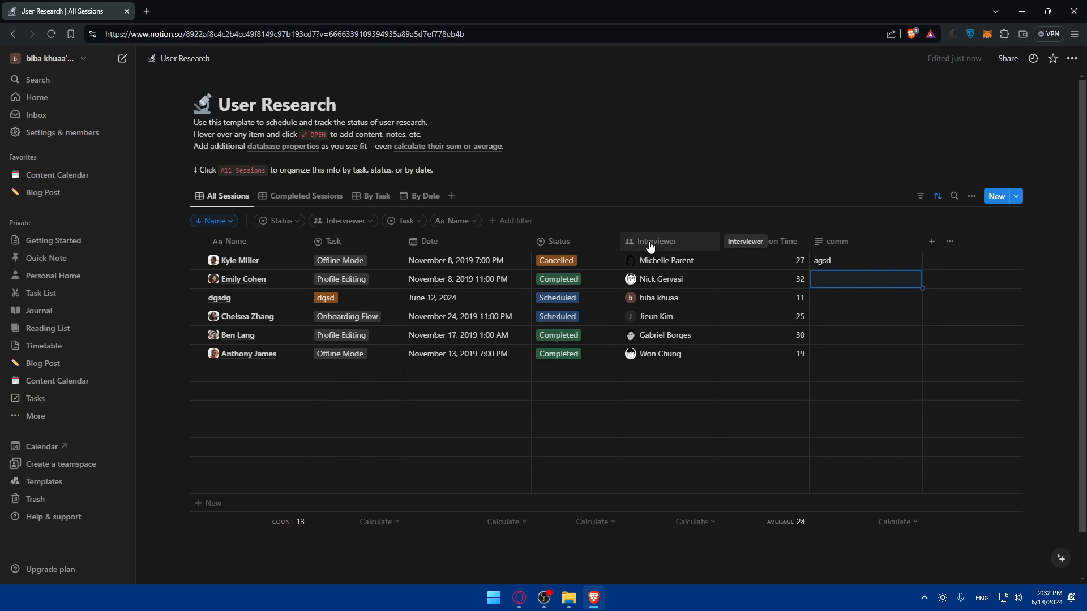
# - Publish the User Research page to the web and unpublish it again
pyautogui.click(1008, 59)
pyautogui.click(869, 83)
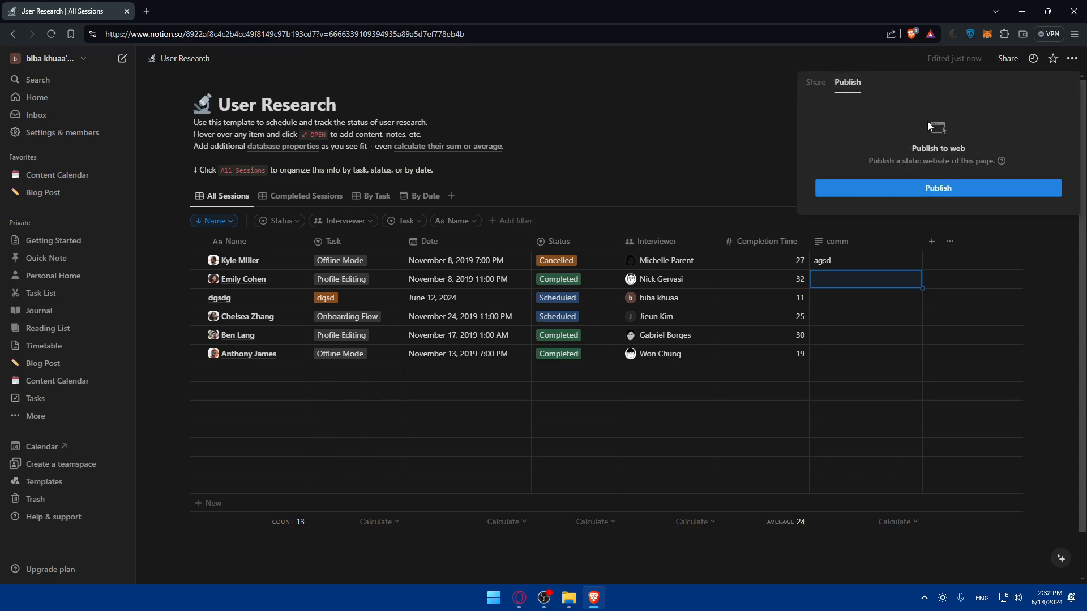
pyautogui.click(937, 187)
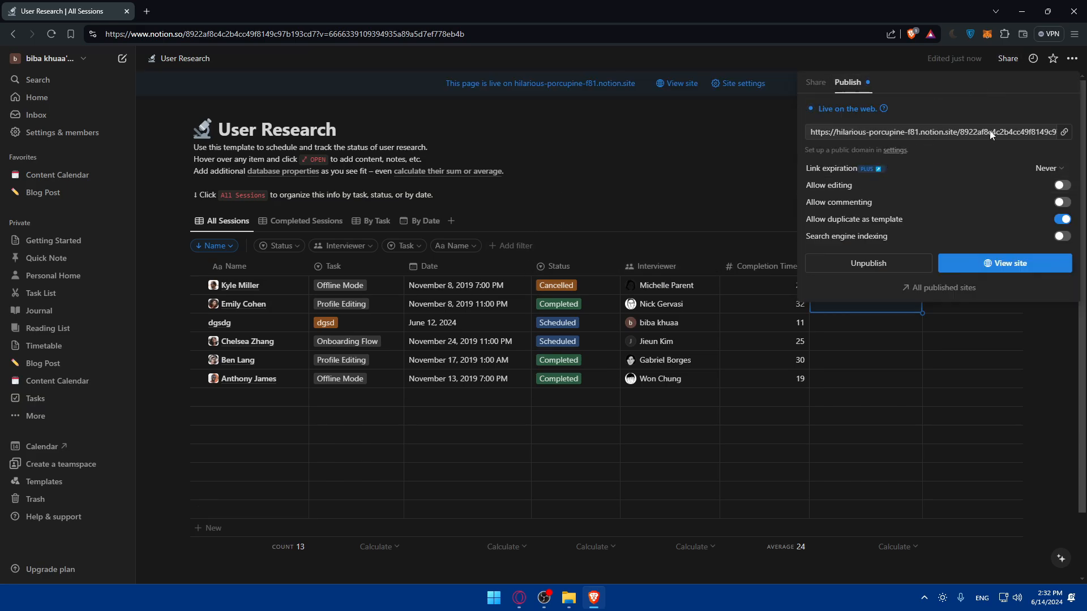
pyautogui.click(884, 265)
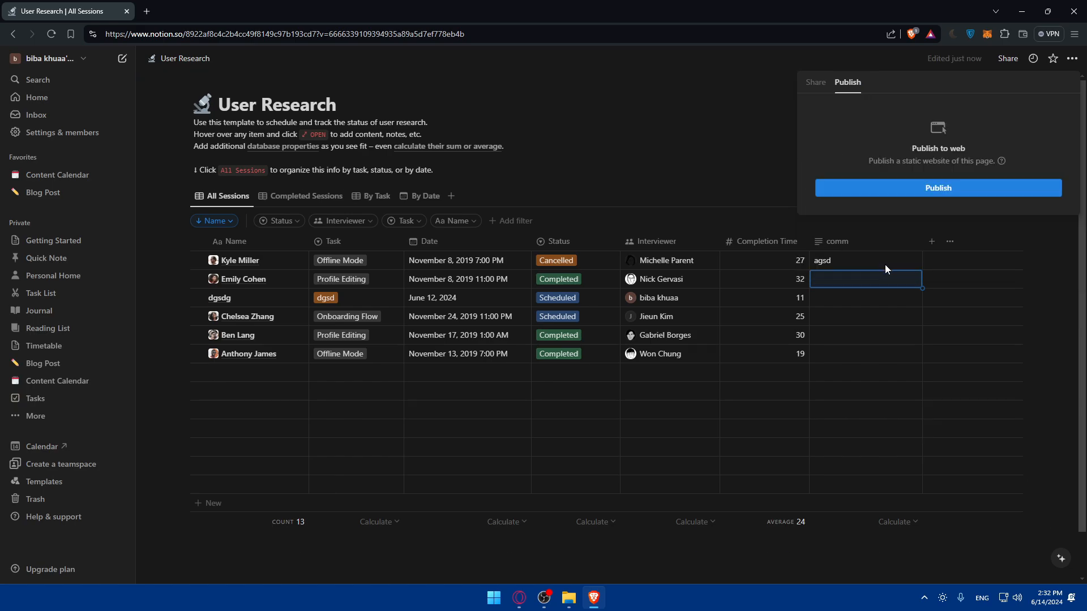